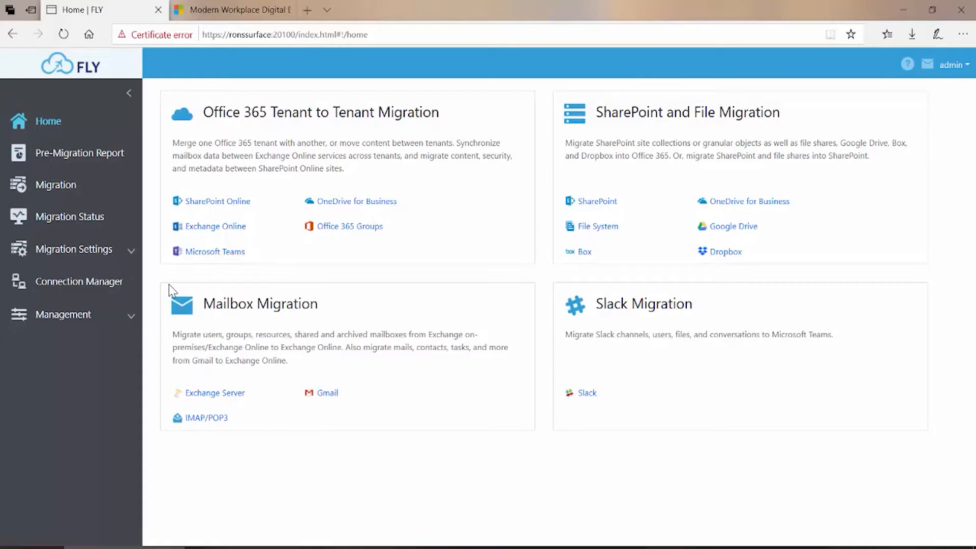
Step: Start a new Google Drive migration policy and name it User GDrive Migration
{"action": "left_click", "coordinate": [130, 254]}
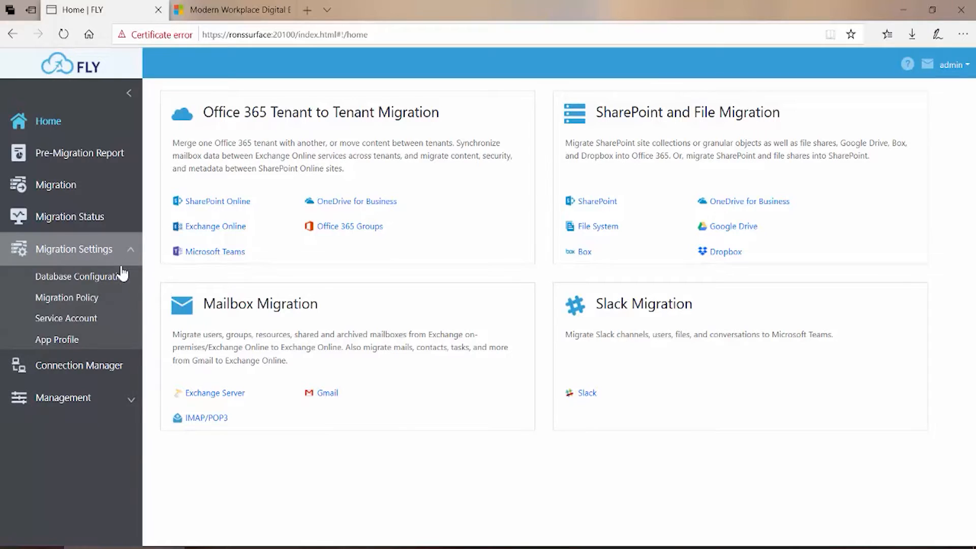
{"action": "left_click", "coordinate": [116, 304]}
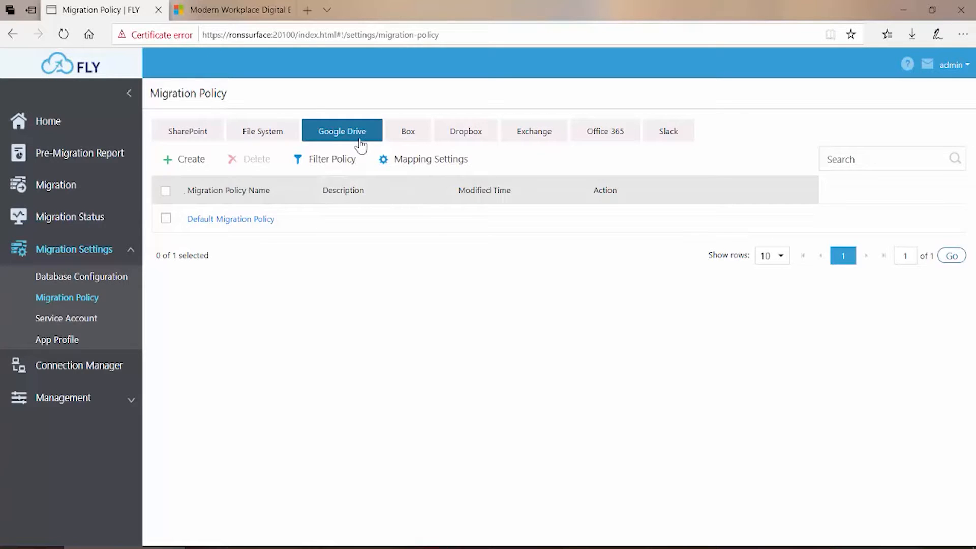
{"action": "left_click", "coordinate": [188, 160]}
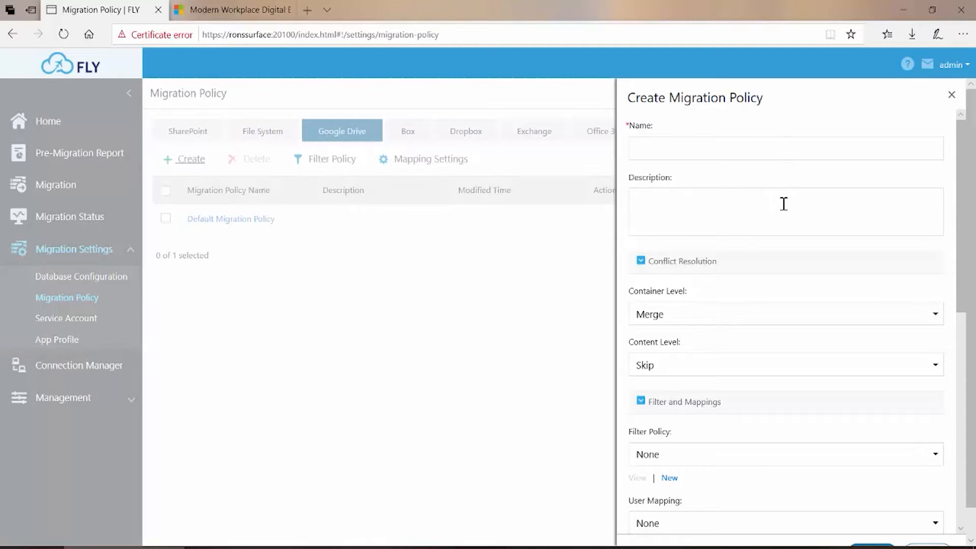
{"action": "left_click", "coordinate": [783, 146]}
{"action": "type", "text": "User GDrive Migration"}
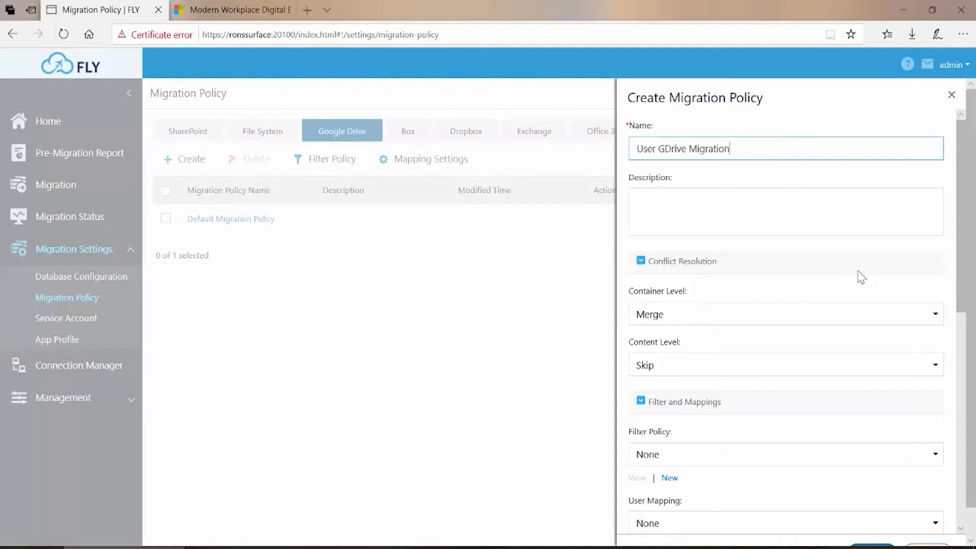
Step: Review the available Container Level and Content Level options for conflict resolution in the new policy
{"action": "left_click_drag", "start_coordinate": [956, 248], "coordinate": [963, 307]}
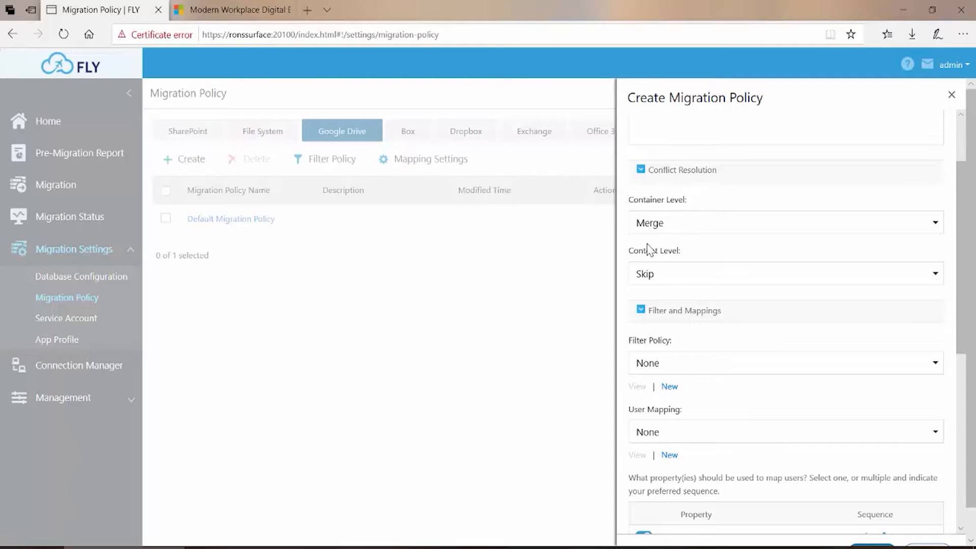
{"action": "left_click", "coordinate": [746, 228]}
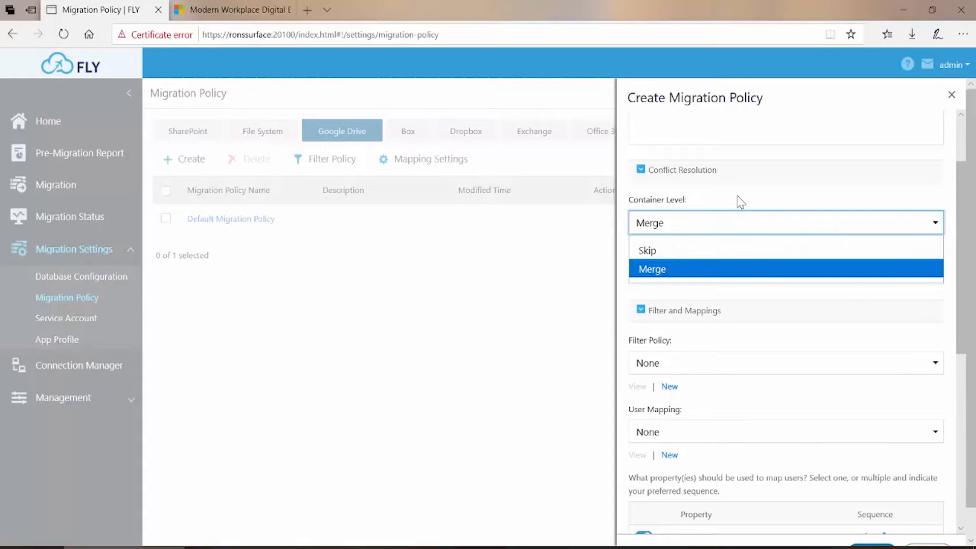
{"action": "left_click", "coordinate": [738, 200]}
{"action": "left_click", "coordinate": [729, 275]}
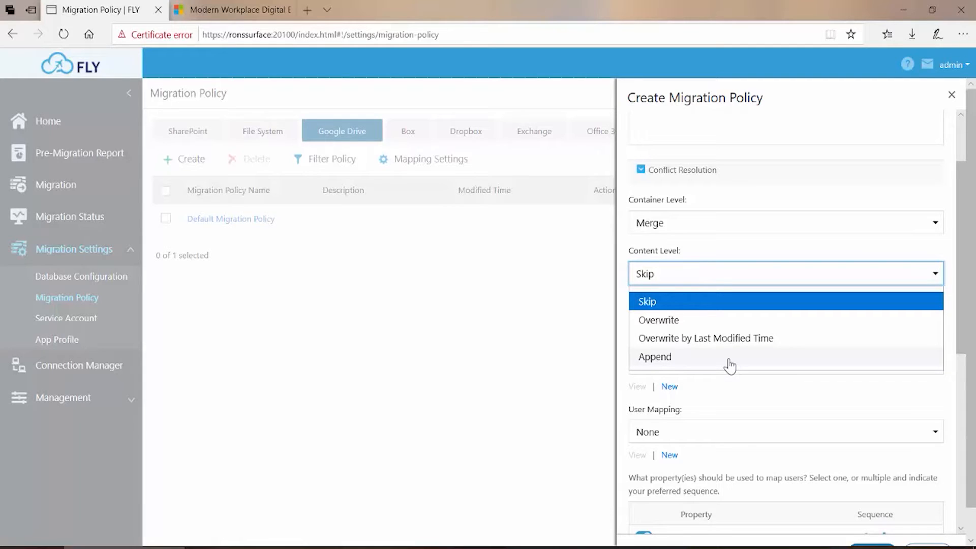
{"action": "left_click", "coordinate": [746, 242]}
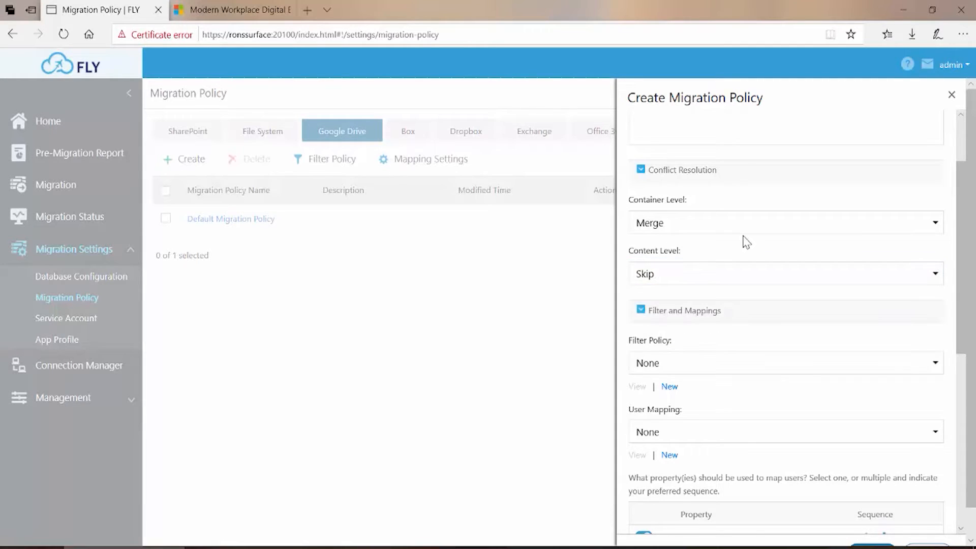
Step: Check the existing filter policy choices and start a new filter policy named My GDrive Filter Policy
{"action": "scroll", "coordinate": [745, 241], "scroll_direction": "down", "scroll_amount": 3}
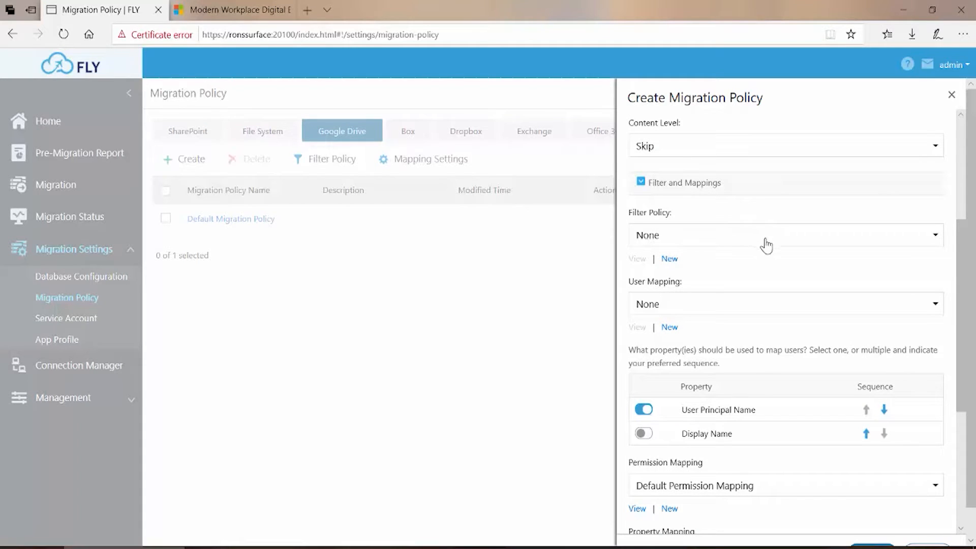
{"action": "left_click", "coordinate": [766, 245]}
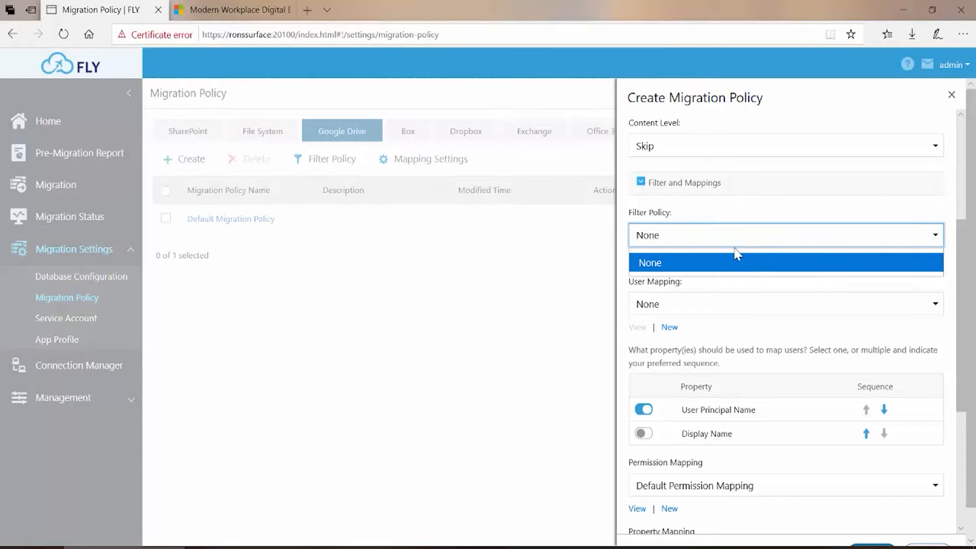
{"action": "left_click", "coordinate": [751, 217]}
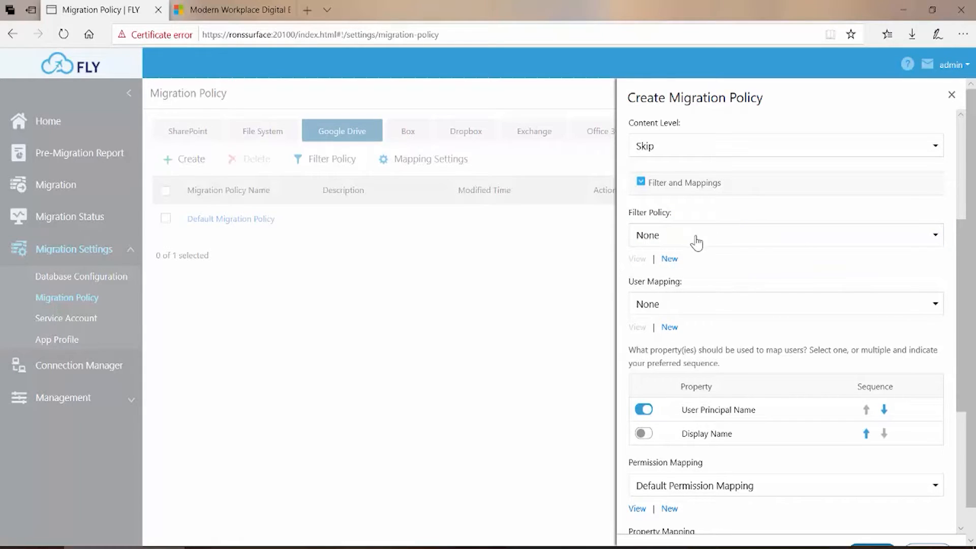
{"action": "left_click", "coordinate": [669, 260]}
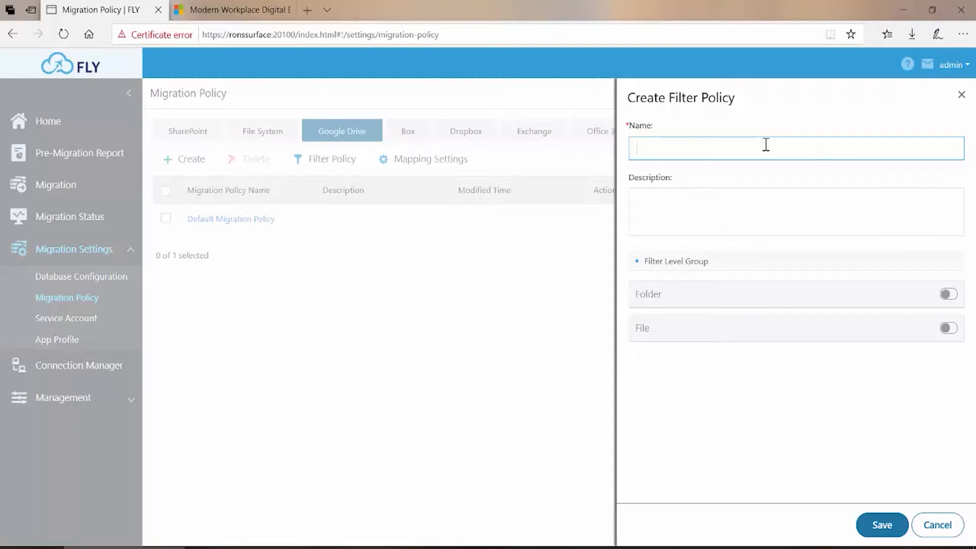
{"action": "type", "text": "My GDrive Filter Policy"}
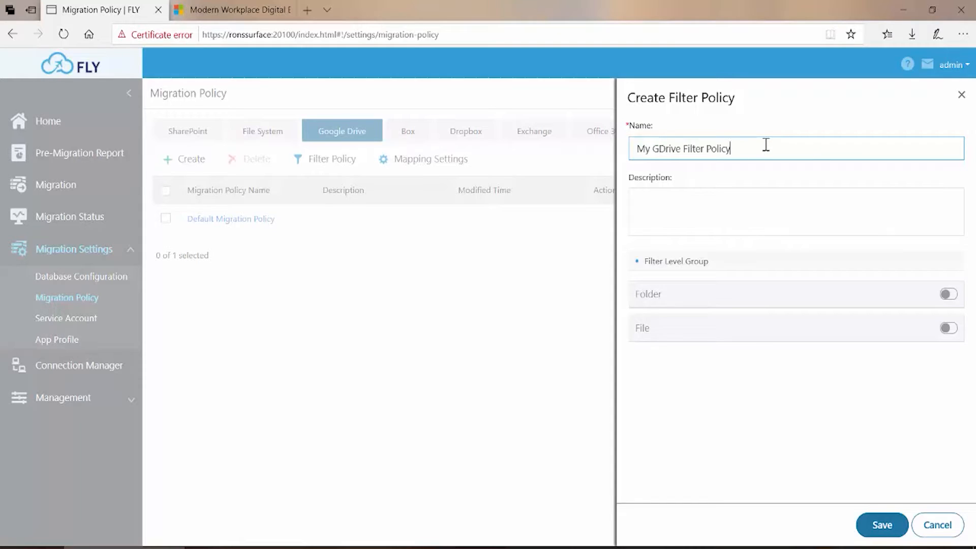
Step: Enable the folder filter and set its criterion to Created Time Within 3 Year(s)
{"action": "left_click", "coordinate": [947, 297]}
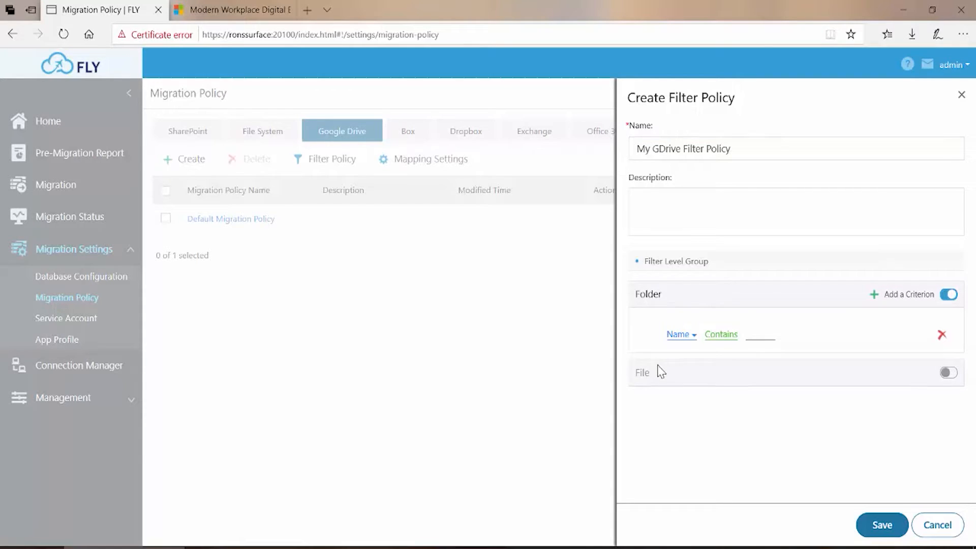
{"action": "left_click", "coordinate": [692, 335]}
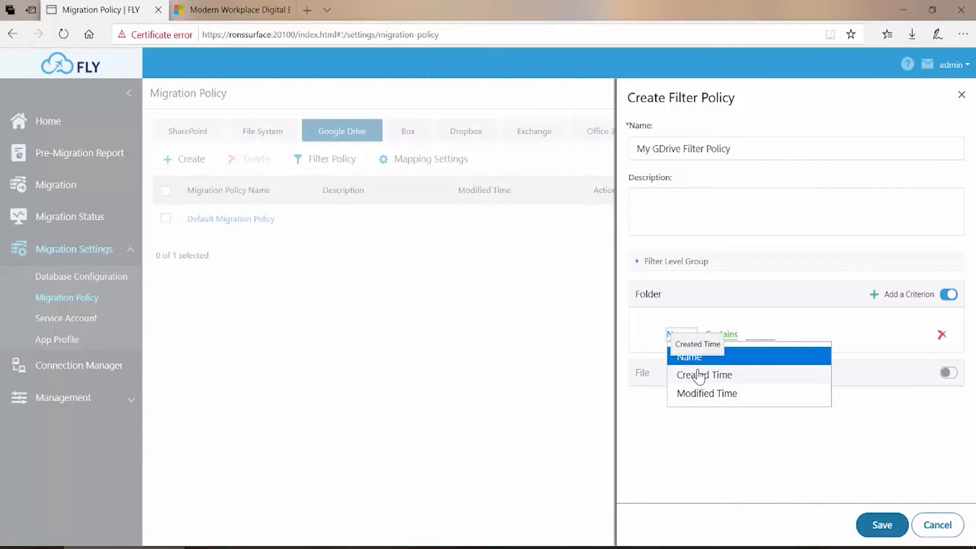
{"action": "left_click", "coordinate": [700, 375]}
{"action": "left_click", "coordinate": [746, 336]}
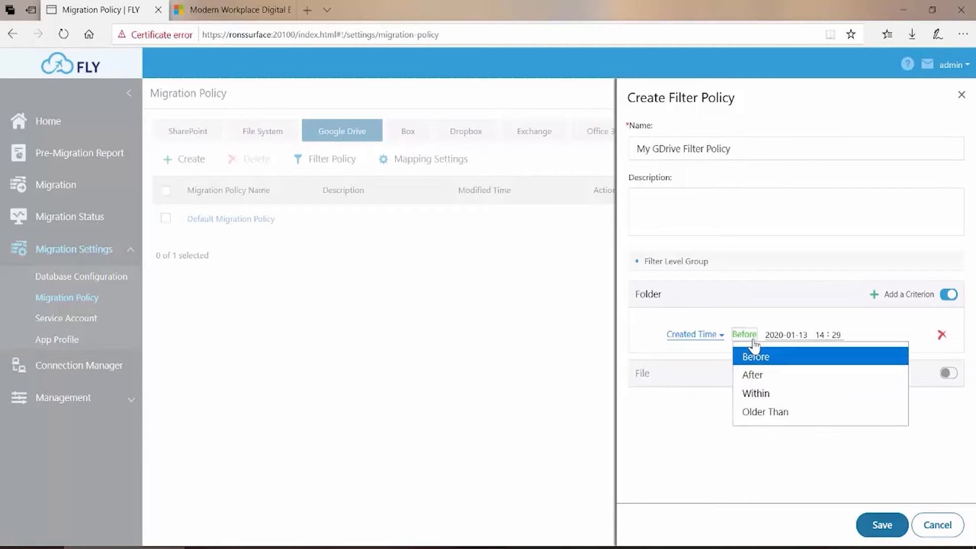
{"action": "left_click", "coordinate": [755, 393]}
{"action": "left_click", "coordinate": [812, 336]}
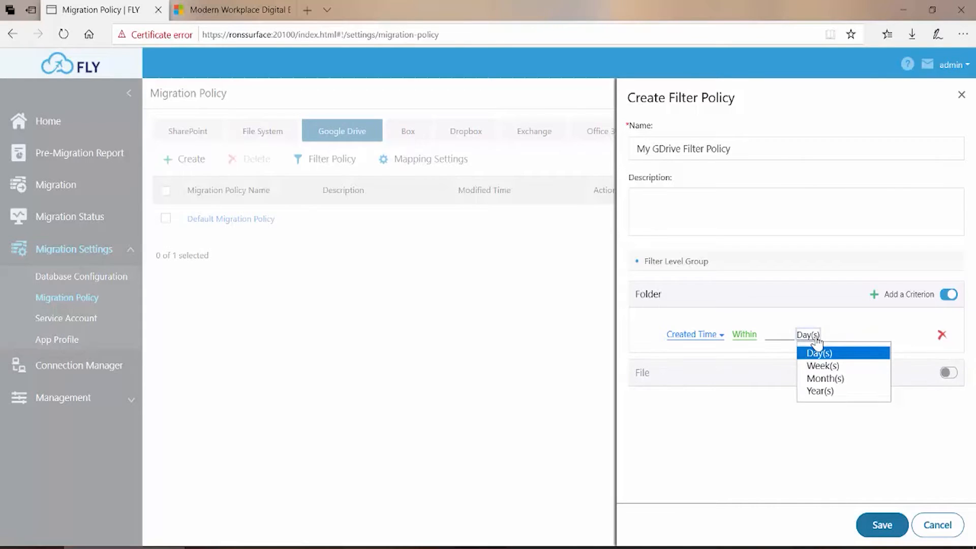
{"action": "left_click", "coordinate": [813, 392]}
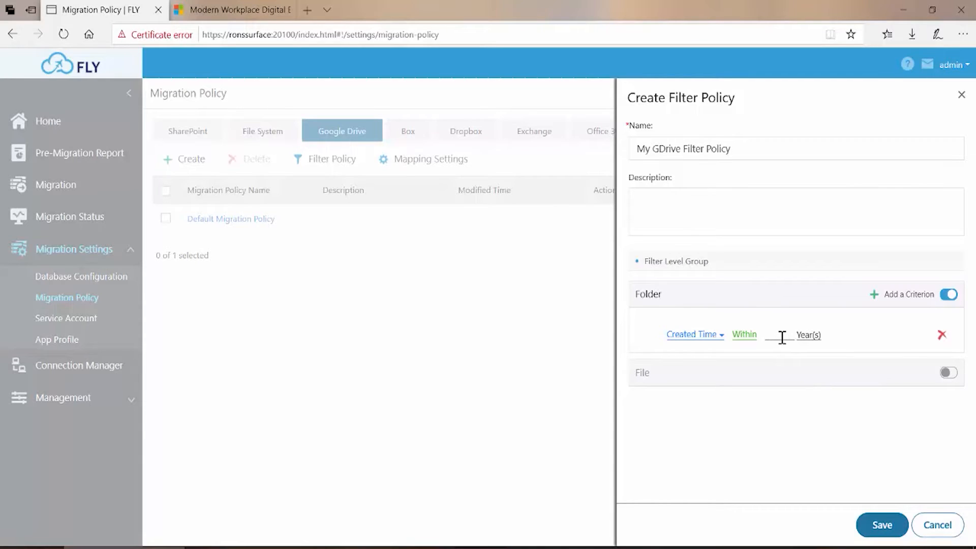
{"action": "type", "text": "3"}
Step: Enable the file filter with the criterion Extension Equals docx and cancel the new filter policy
{"action": "left_click", "coordinate": [948, 372]}
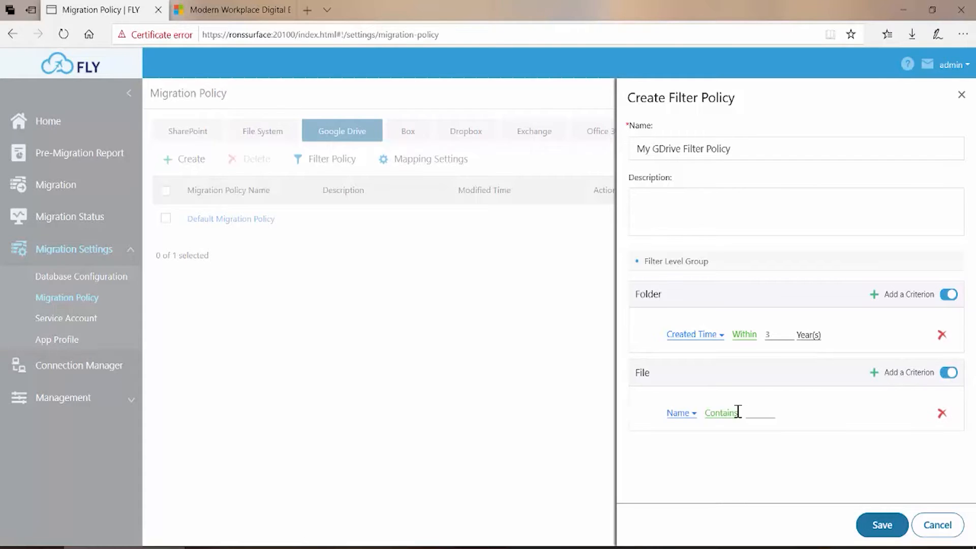
{"action": "left_click", "coordinate": [691, 415]}
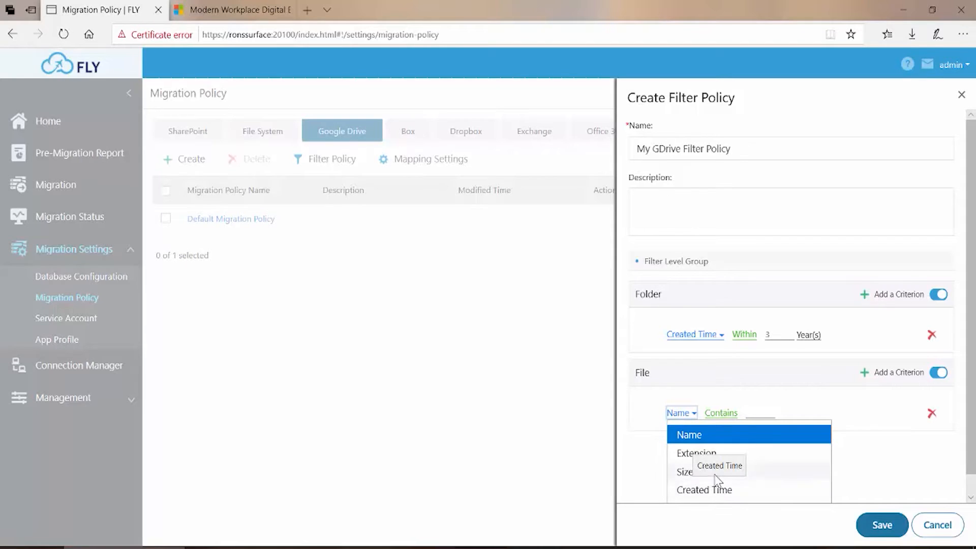
{"action": "left_click", "coordinate": [684, 454]}
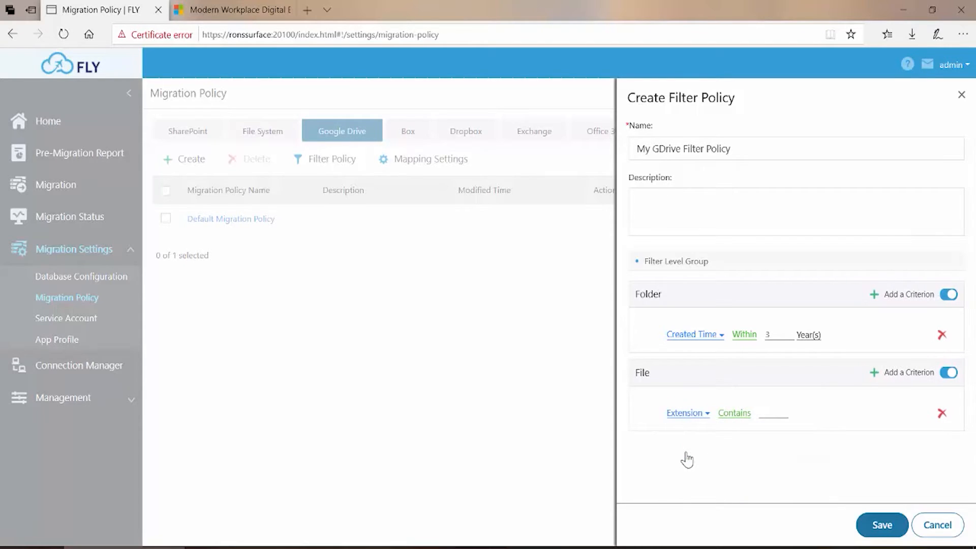
{"action": "left_click", "coordinate": [735, 414]}
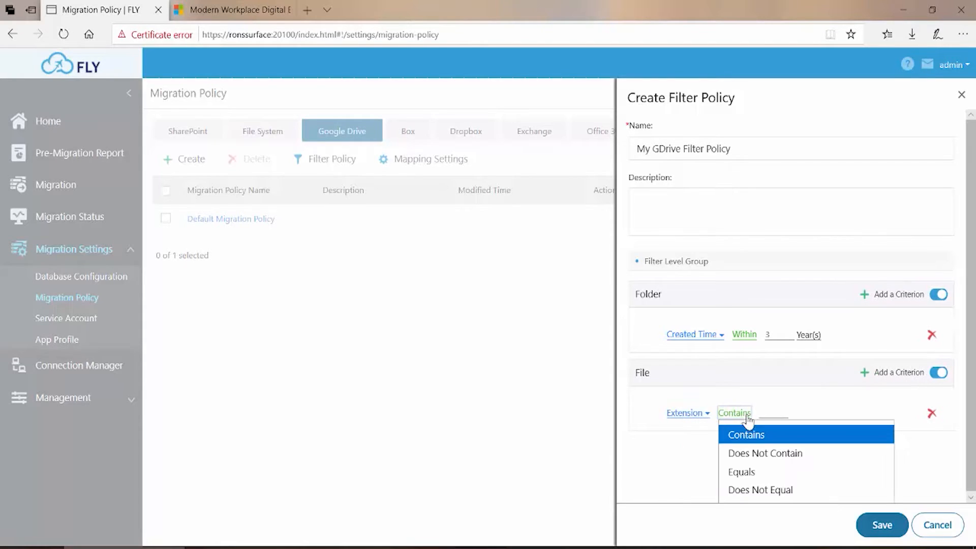
{"action": "left_click", "coordinate": [747, 471]}
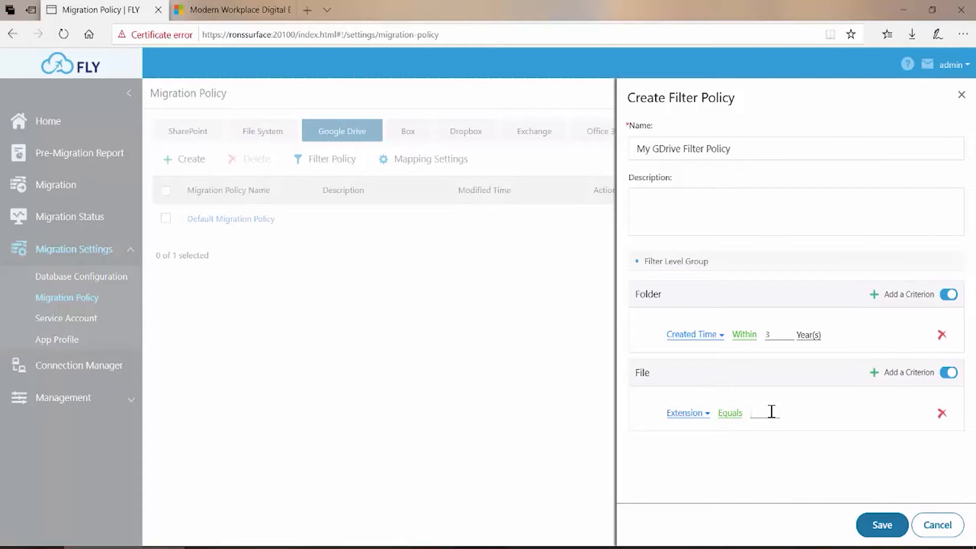
{"action": "type", "text": "docx"}
{"action": "left_click", "coordinate": [936, 525]}
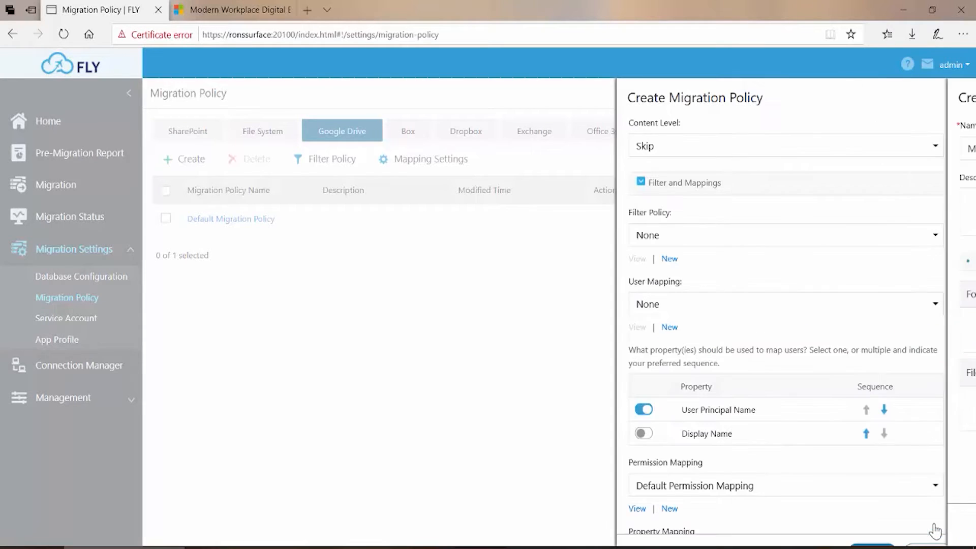
Step: Check the existing user mapping choices and start a new user mapping named User to User
{"action": "scroll", "coordinate": [791, 283], "scroll_direction": "down", "scroll_amount": 1}
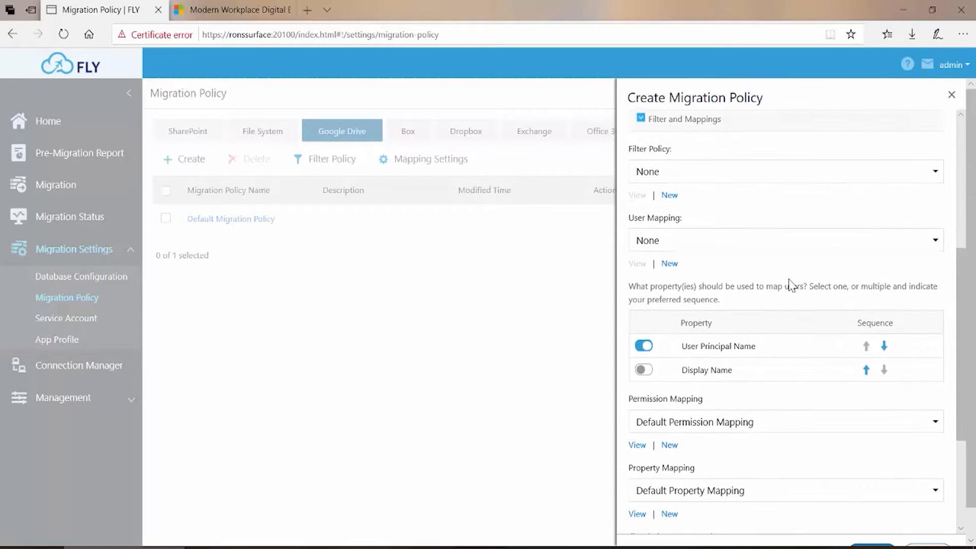
{"action": "left_click", "coordinate": [783, 243]}
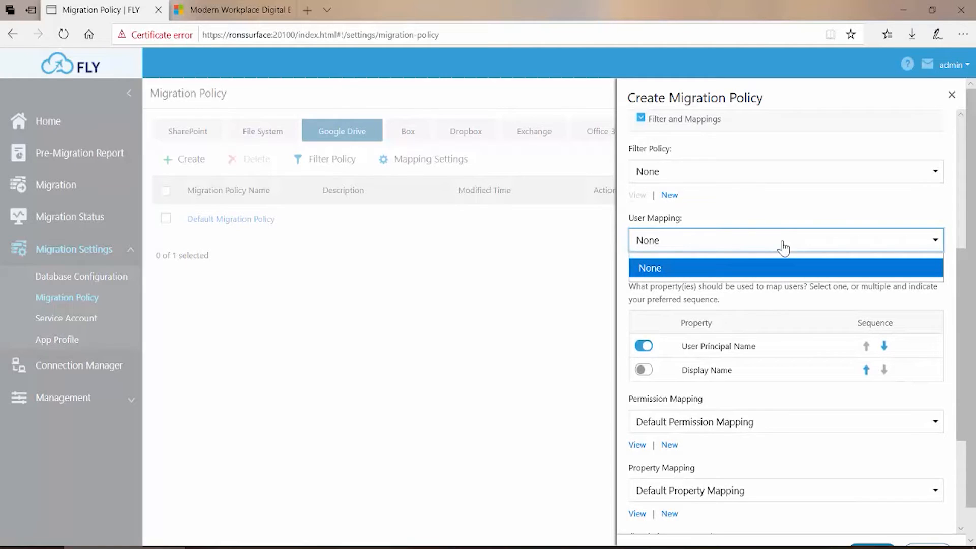
{"action": "left_click", "coordinate": [766, 217]}
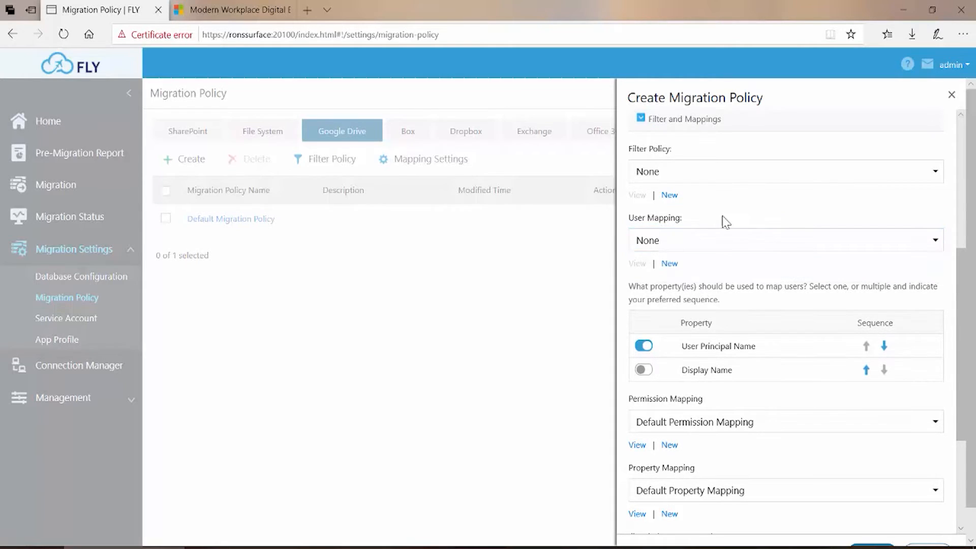
{"action": "left_click", "coordinate": [669, 267]}
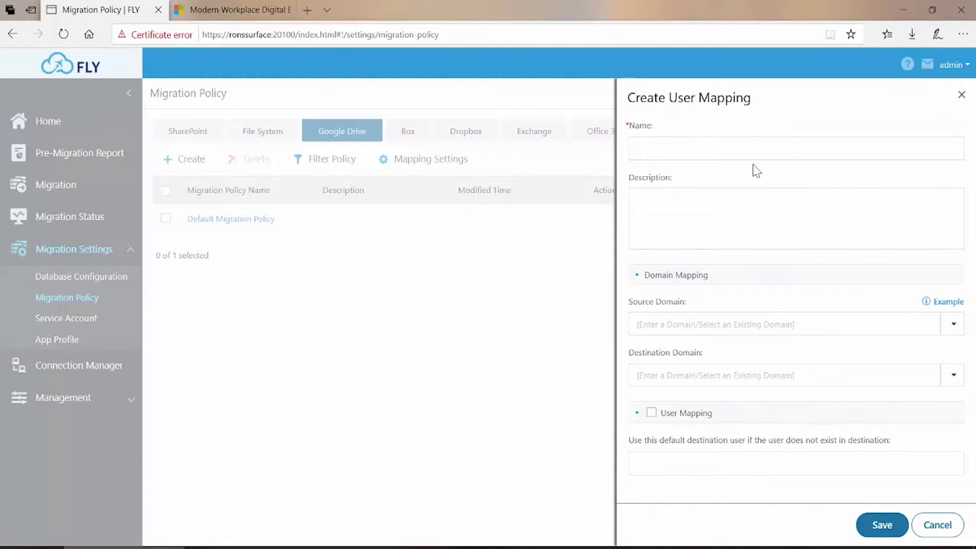
{"action": "left_click", "coordinate": [772, 146]}
{"action": "type", "text": "User to User"}
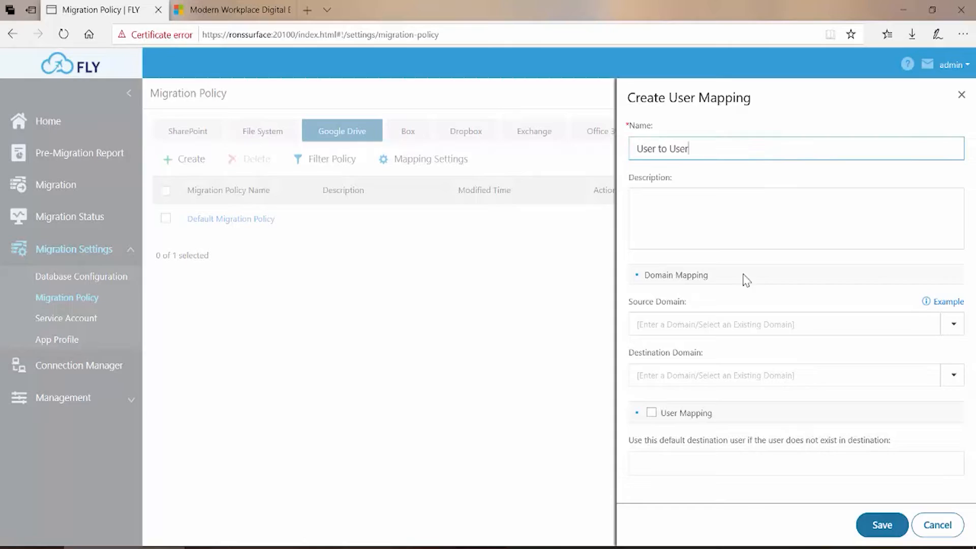
Step: Enable individual source-to-destination user mapping without filling in any users, and cancel the new user mapping
{"action": "left_click", "coordinate": [762, 322]}
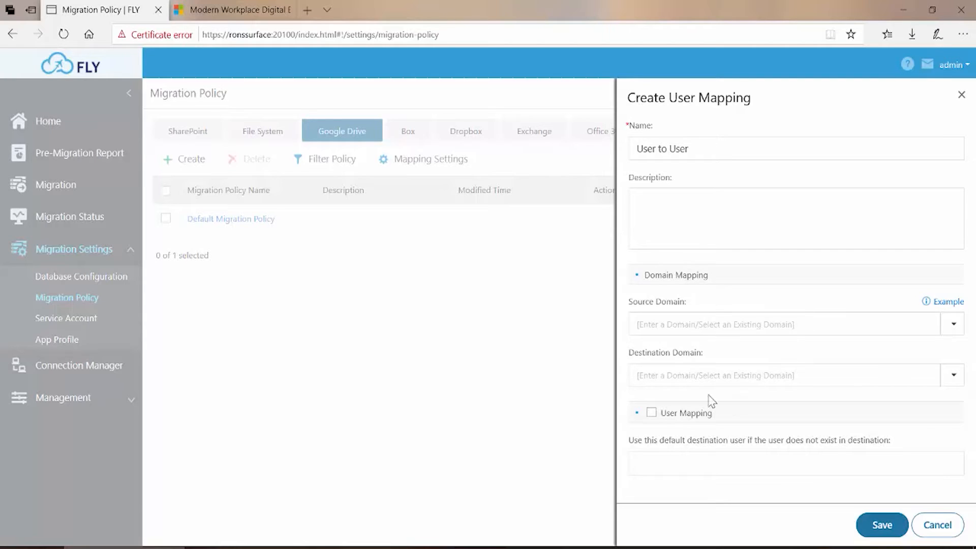
{"action": "left_click", "coordinate": [651, 413]}
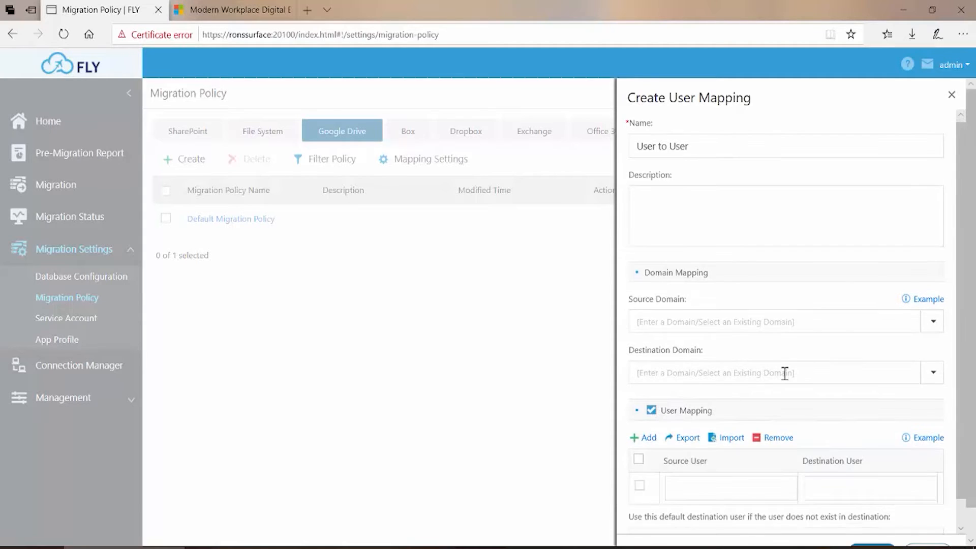
{"action": "scroll", "coordinate": [784, 373], "scroll_direction": "down", "scroll_amount": 2}
{"action": "left_click", "coordinate": [702, 427]}
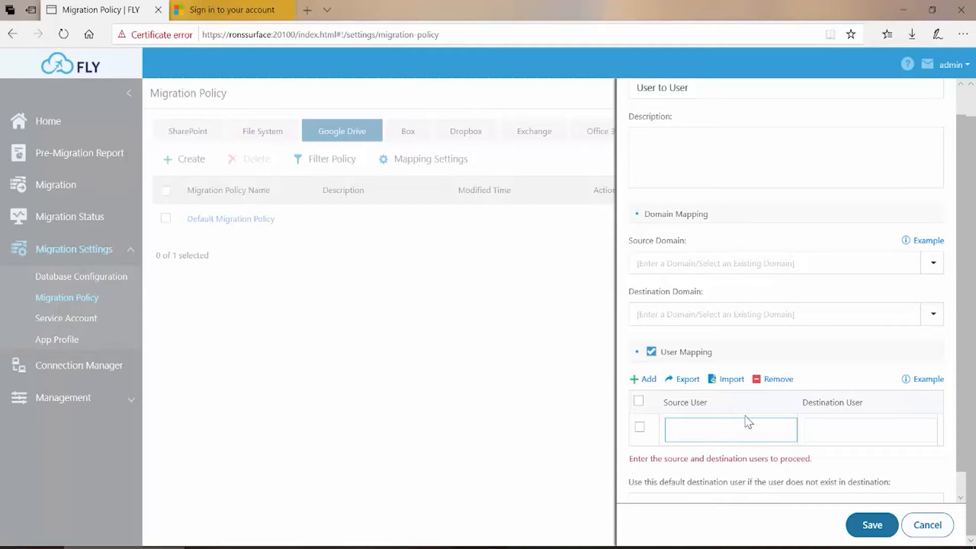
{"action": "left_click", "coordinate": [930, 528]}
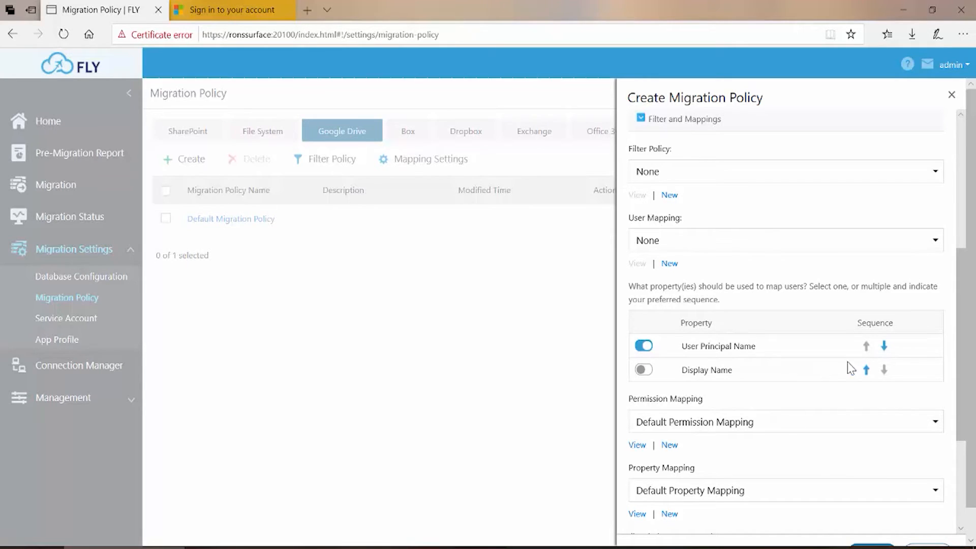
Step: Rank Display Name above User Principal Name in the user-matching sequence and enable Display Name
{"action": "left_click", "coordinate": [866, 370]}
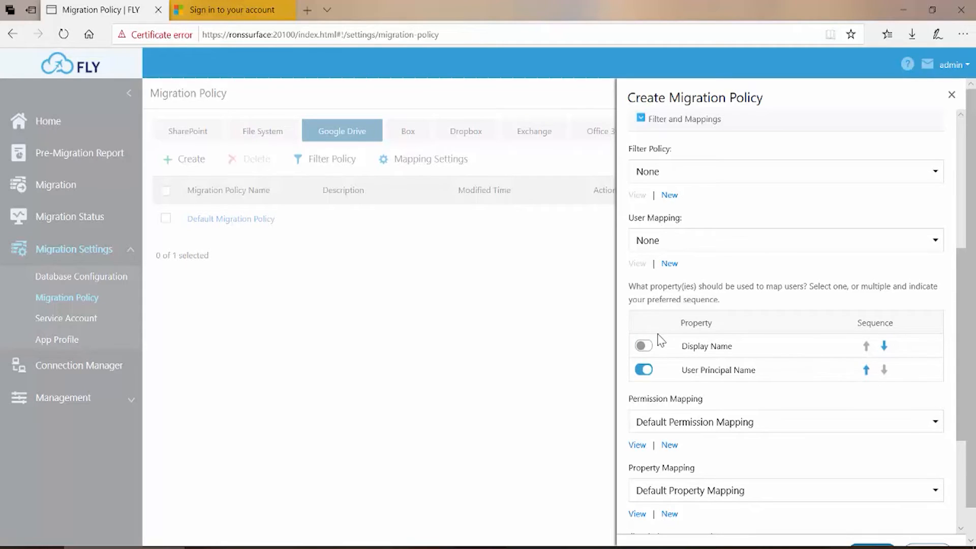
{"action": "left_click", "coordinate": [646, 348]}
{"action": "scroll", "coordinate": [777, 379], "scroll_direction": "down", "scroll_amount": 2}
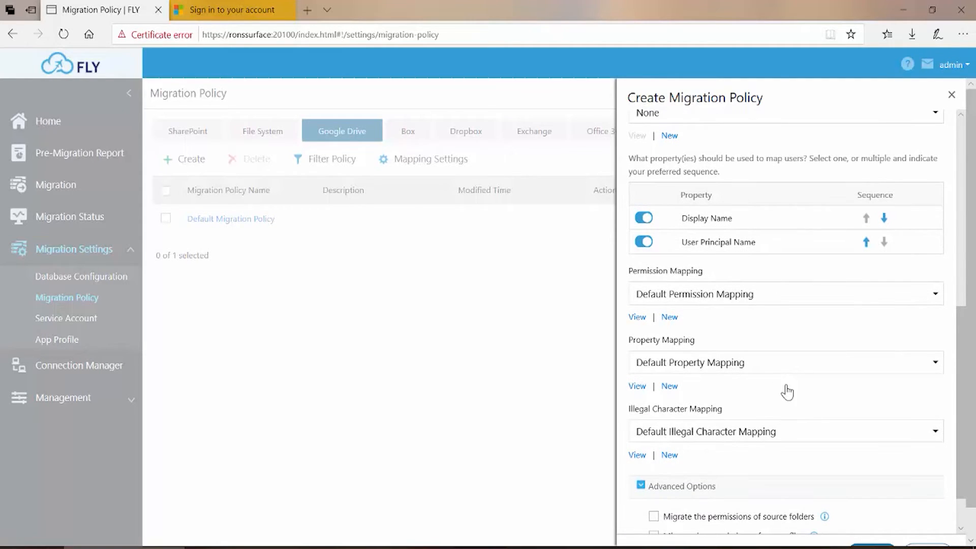
Step: Check the available permission mapping choices and view the details of the Default Permission Mapping
{"action": "left_click", "coordinate": [796, 303]}
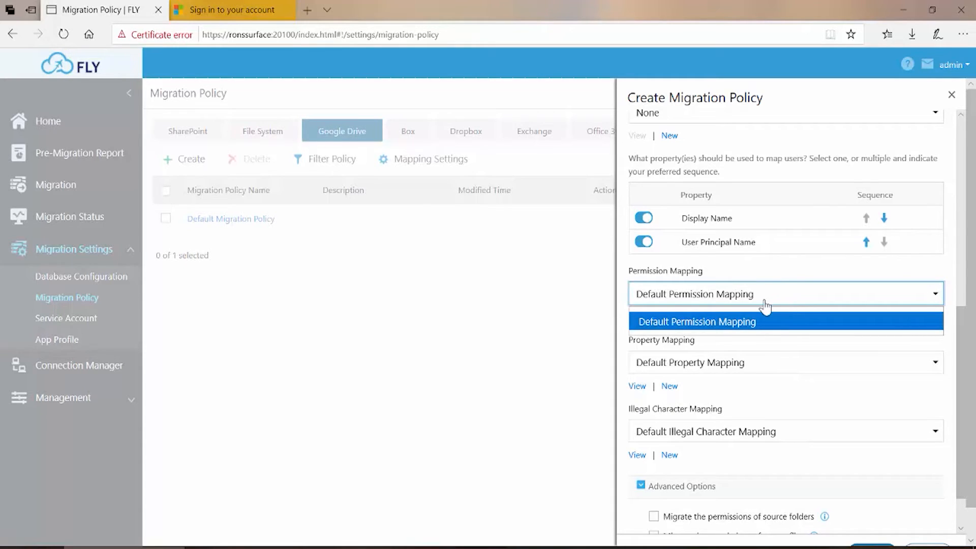
{"action": "left_click", "coordinate": [798, 272]}
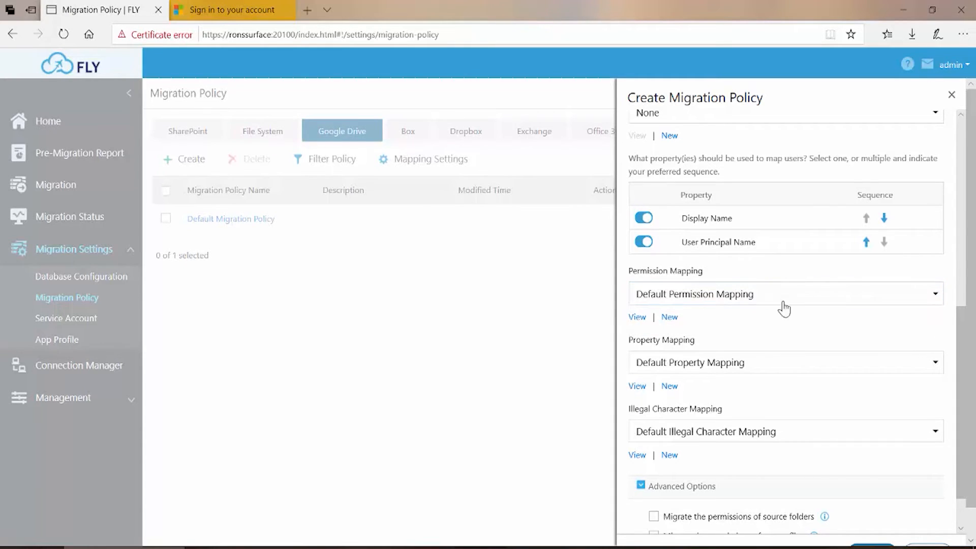
{"action": "left_click", "coordinate": [638, 318]}
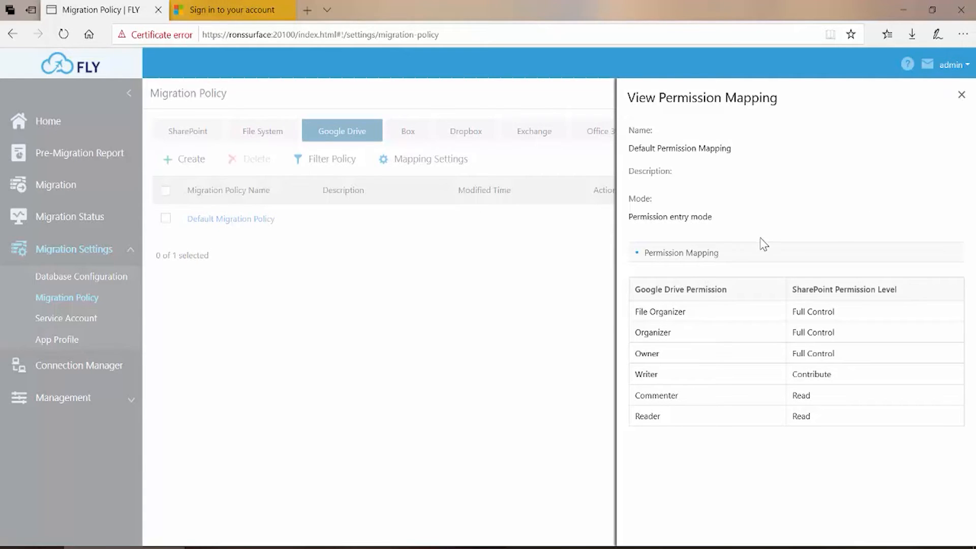
{"action": "left_click", "coordinate": [961, 95]}
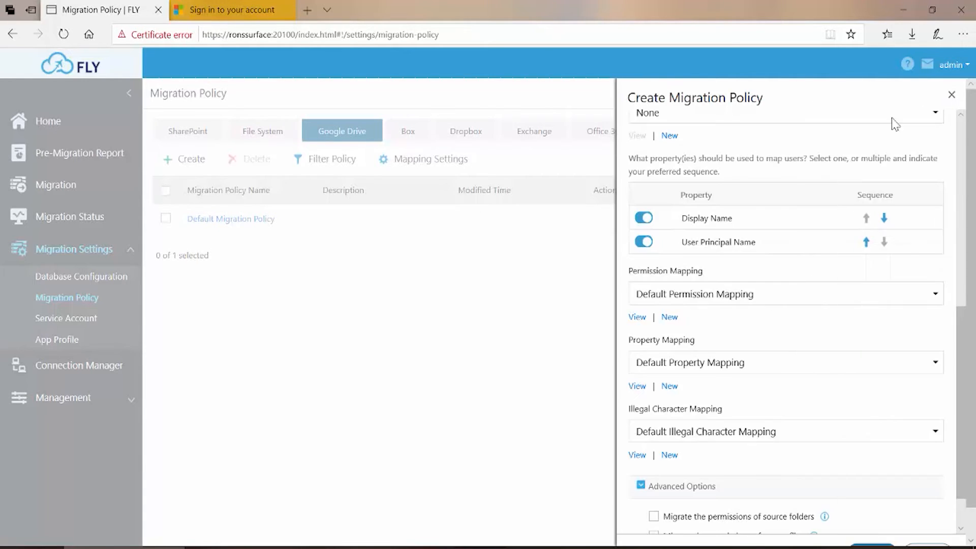
Step: Examine the SharePoint permission levels offered for Organizer in a new permission mapping, and cancel the mapping
{"action": "left_click", "coordinate": [668, 318]}
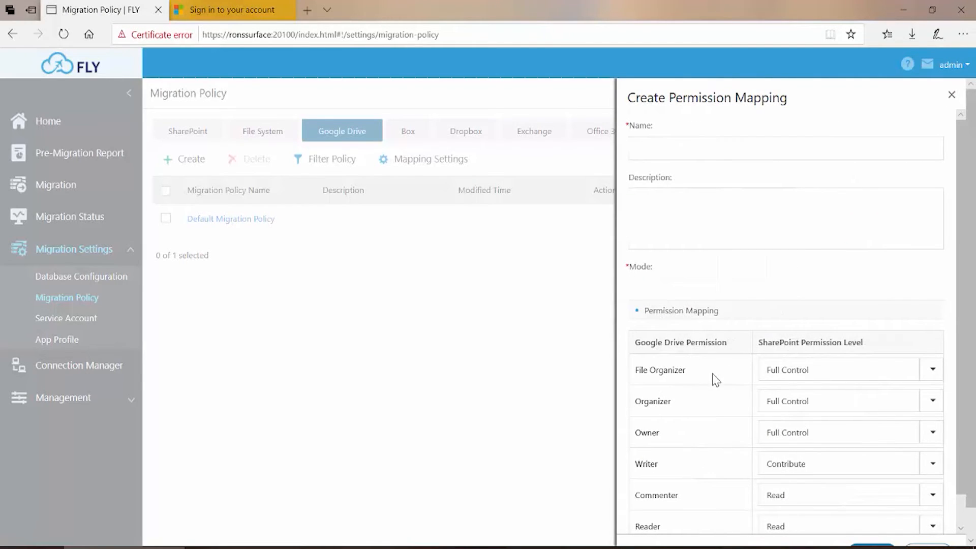
{"action": "scroll", "coordinate": [844, 373], "scroll_direction": "down", "scroll_amount": 1}
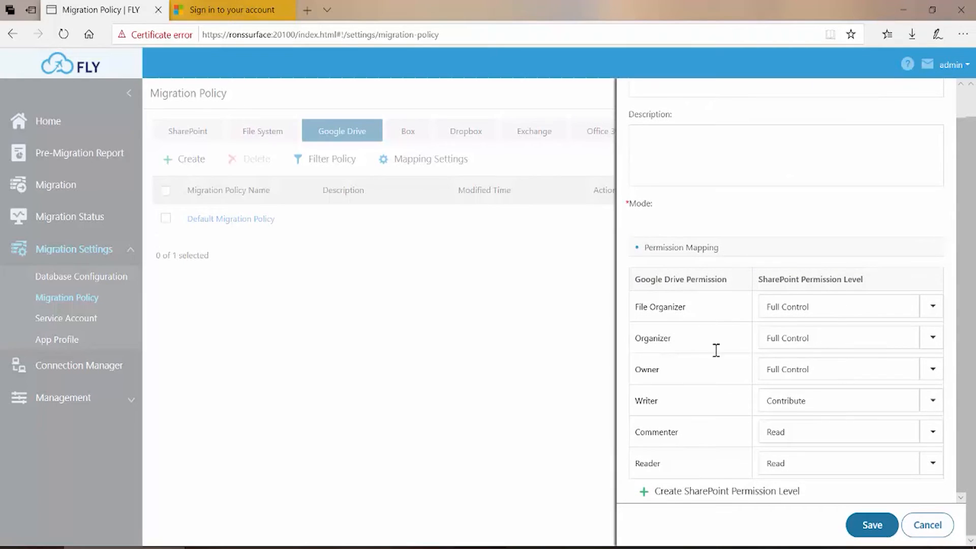
{"action": "left_click", "coordinate": [904, 339]}
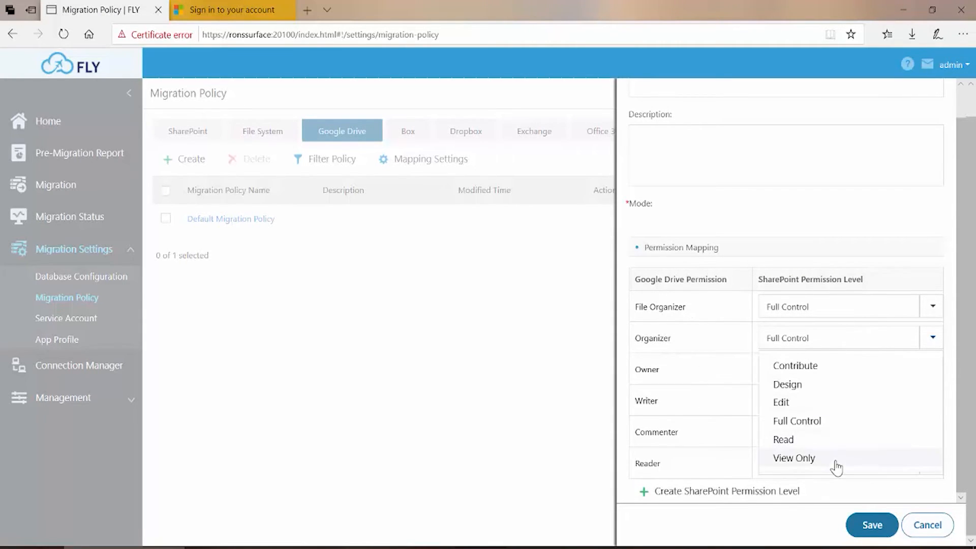
{"action": "left_click", "coordinate": [821, 213]}
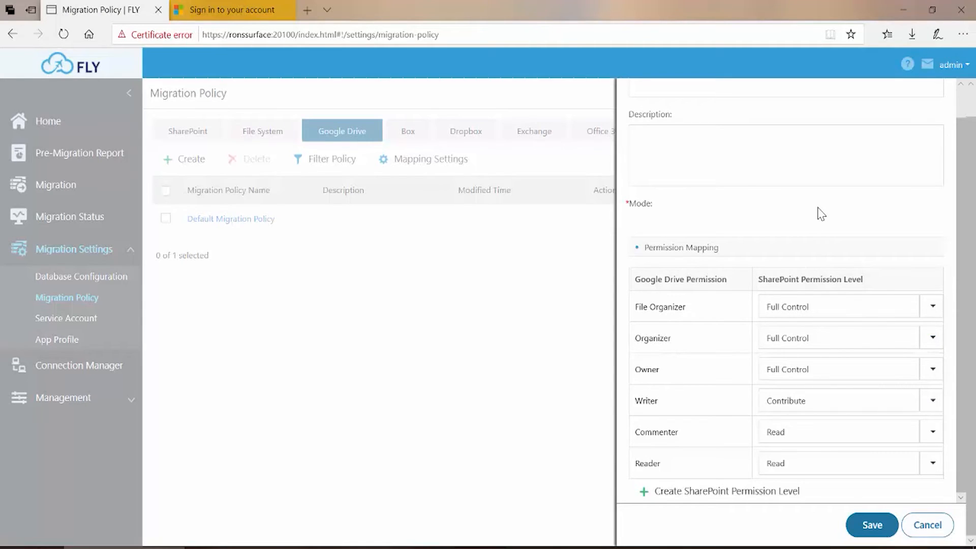
{"action": "left_click", "coordinate": [928, 526]}
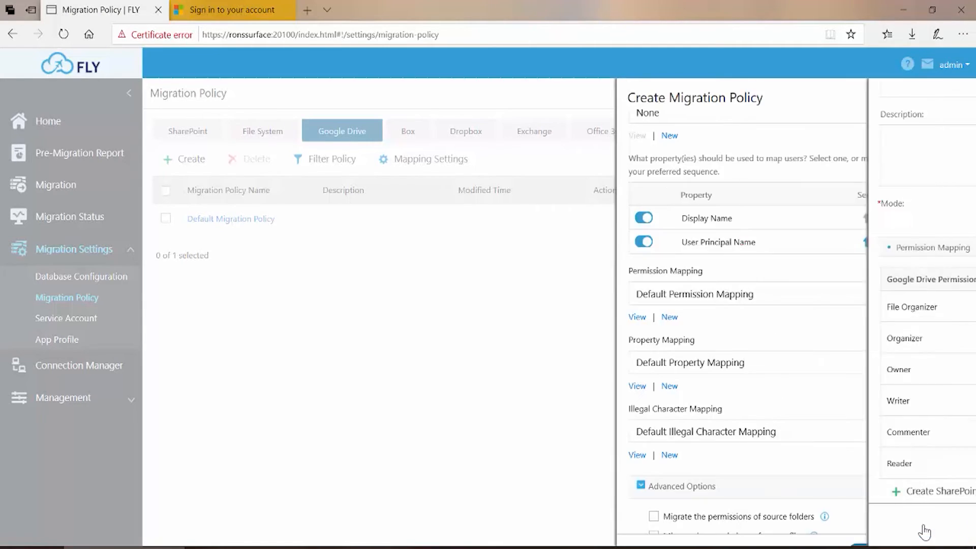
Step: Remove the Owner to Created By row from a new property mapping and cancel the mapping
{"action": "left_click", "coordinate": [772, 367]}
{"action": "left_click", "coordinate": [729, 390]}
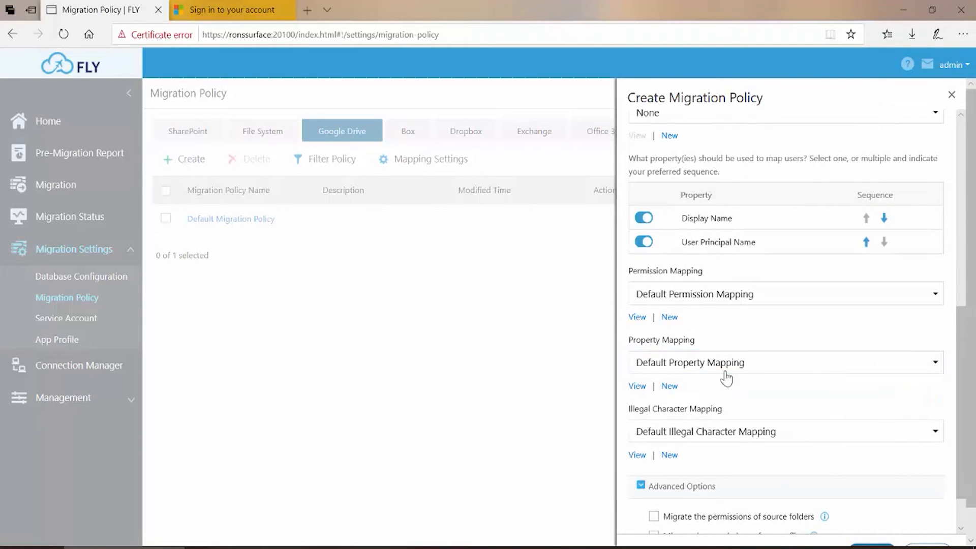
{"action": "left_click", "coordinate": [668, 386]}
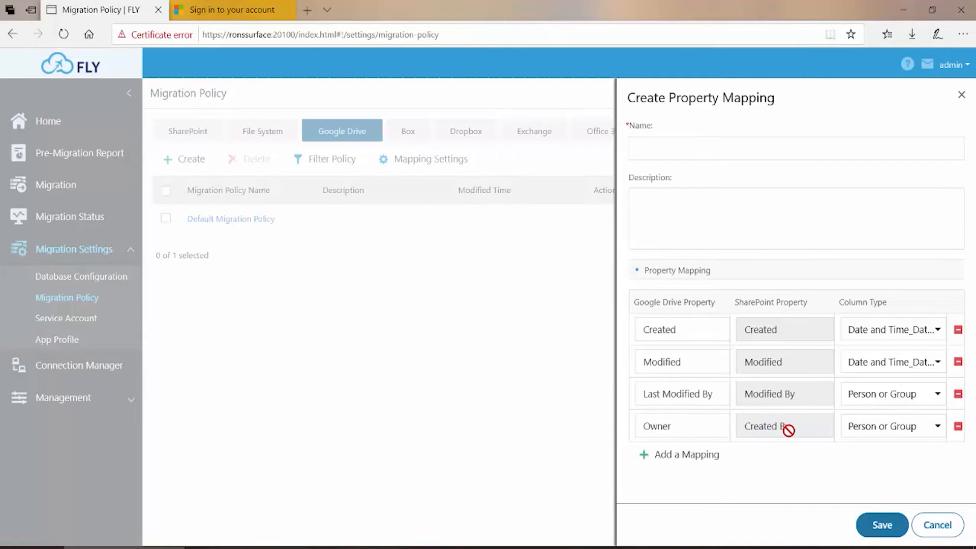
{"action": "left_click", "coordinate": [958, 426]}
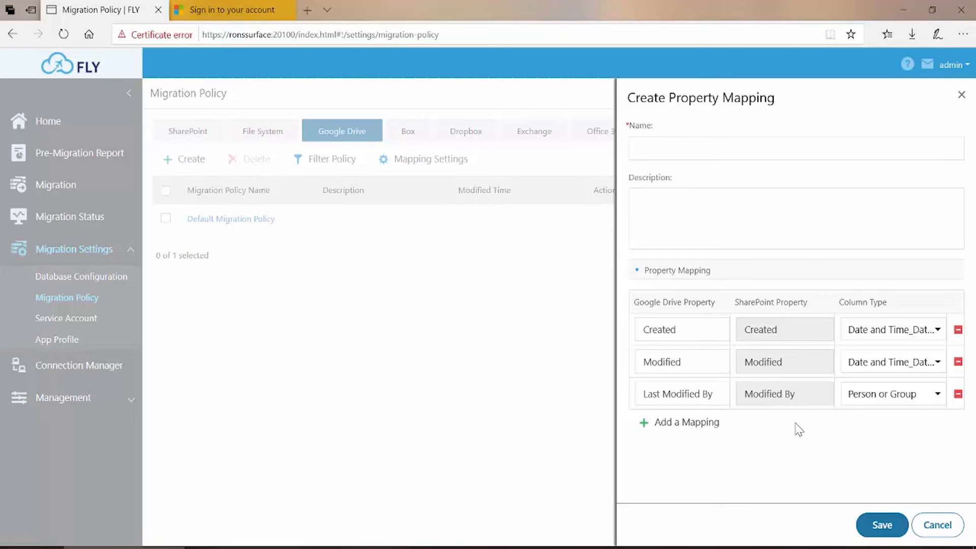
{"action": "left_click", "coordinate": [934, 526]}
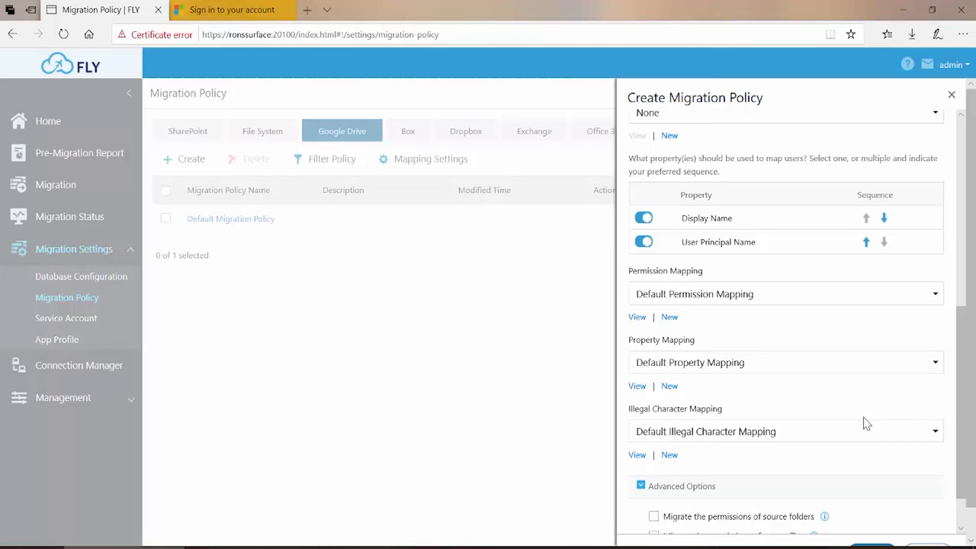
Step: Keep Default Illegal Character Mapping and examine the character replacements in a new illegal character mapping, closing it without saving
{"action": "scroll", "coordinate": [826, 410], "scroll_direction": "down", "scroll_amount": 1}
{"action": "left_click", "coordinate": [789, 390]}
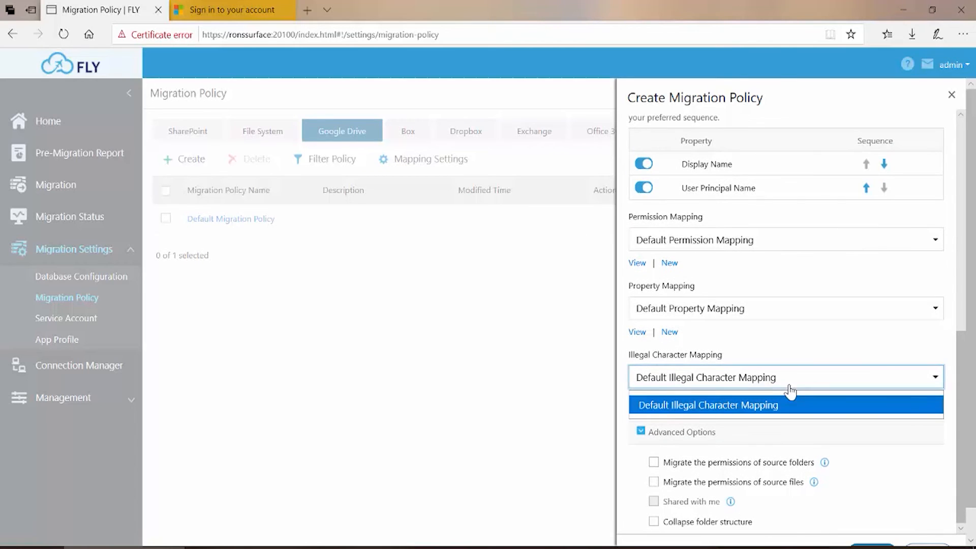
{"action": "left_click", "coordinate": [768, 411]}
{"action": "left_click", "coordinate": [669, 401]}
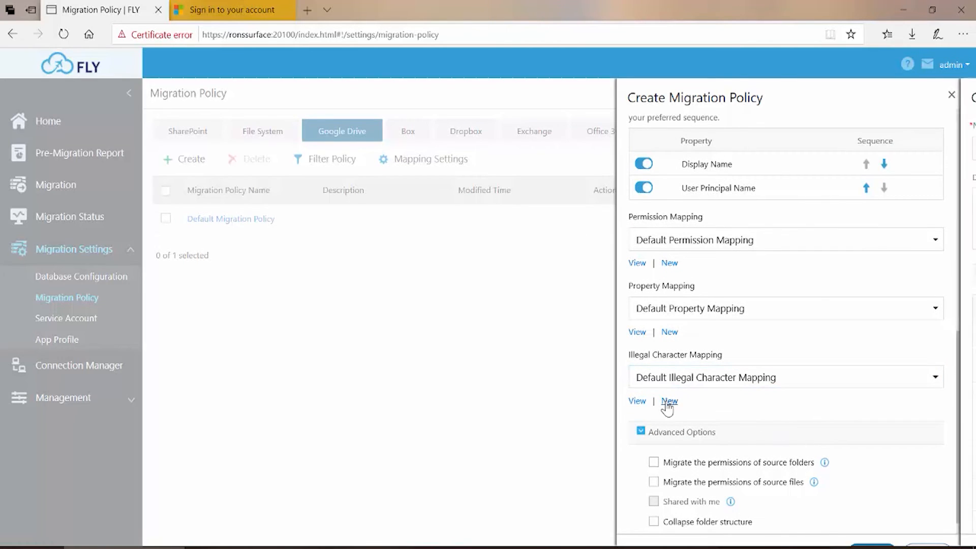
{"action": "scroll", "coordinate": [709, 299], "scroll_direction": "down", "scroll_amount": 2}
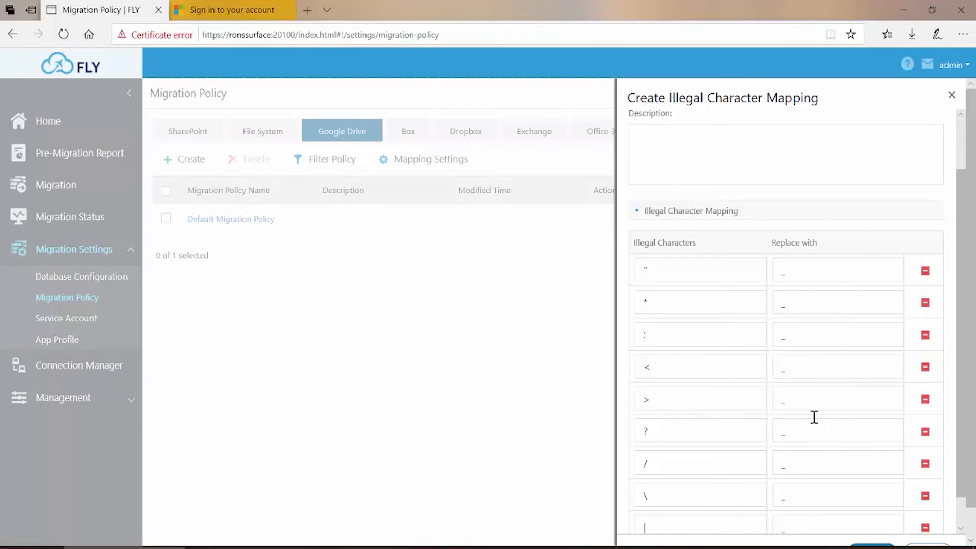
{"action": "scroll", "coordinate": [813, 417], "scroll_direction": "down", "scroll_amount": 1}
{"action": "scroll", "coordinate": [815, 421], "scroll_direction": "up", "scroll_amount": 3}
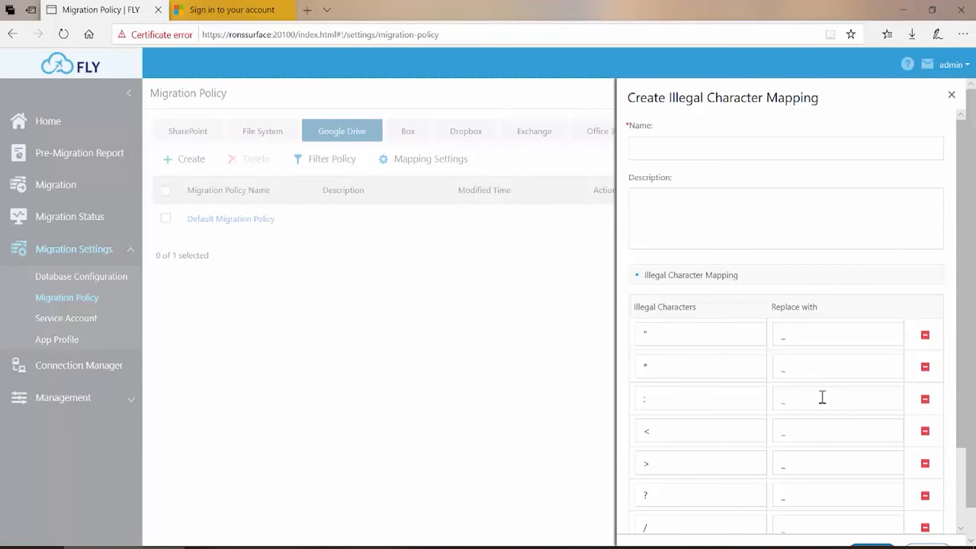
{"action": "left_click", "coordinate": [951, 95]}
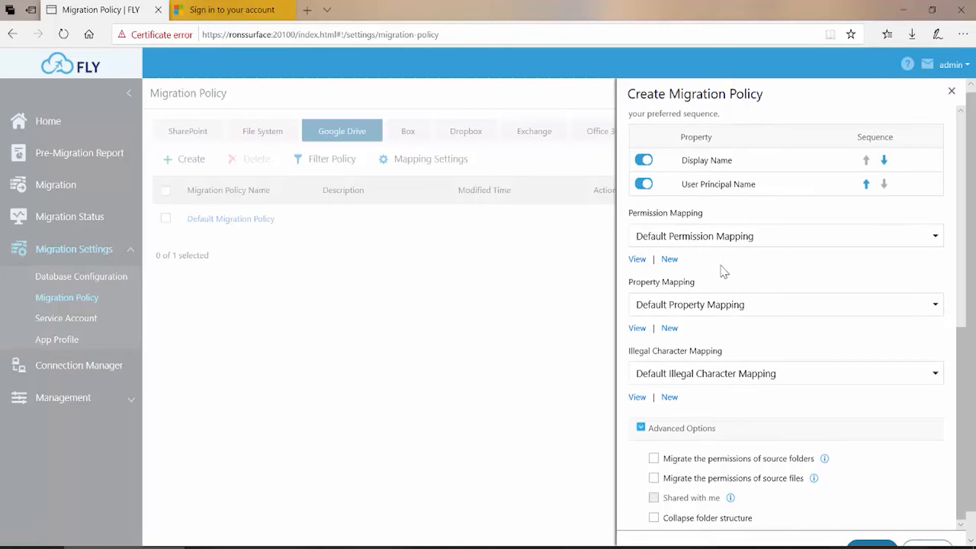
Step: Read the explanations of the source folder permissions, source file permissions and Shared with me advanced options
{"action": "scroll", "coordinate": [721, 269], "scroll_direction": "down", "scroll_amount": 1}
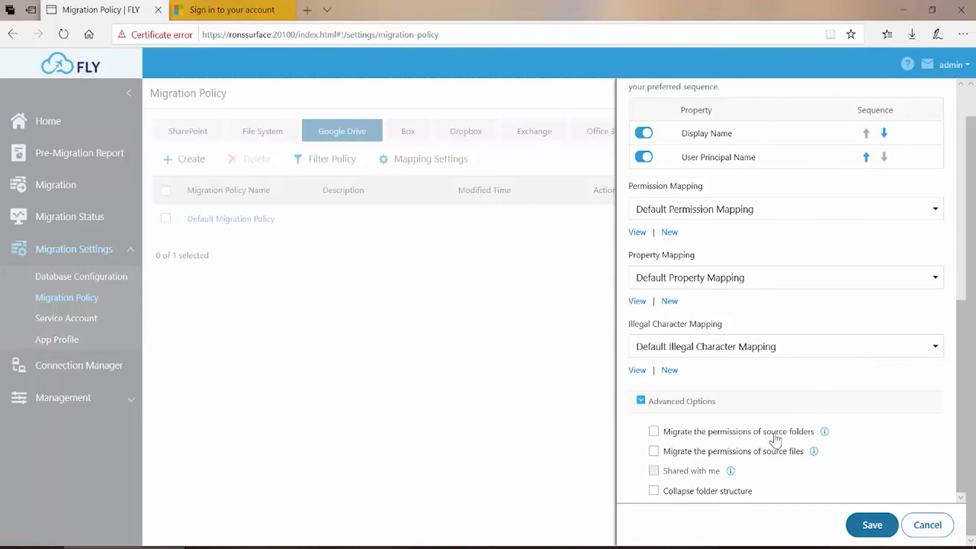
{"action": "mouse_move", "coordinate": [825, 433]}
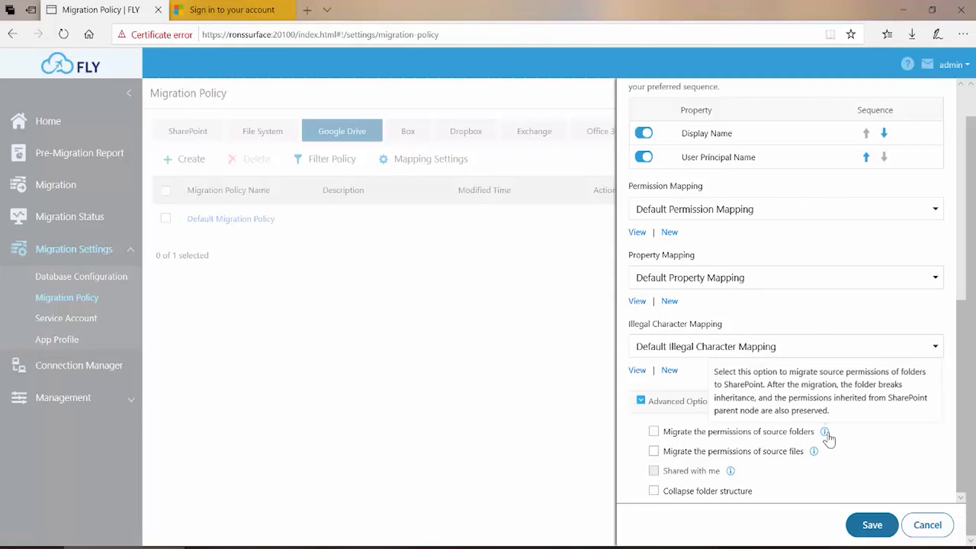
{"action": "mouse_move", "coordinate": [813, 451]}
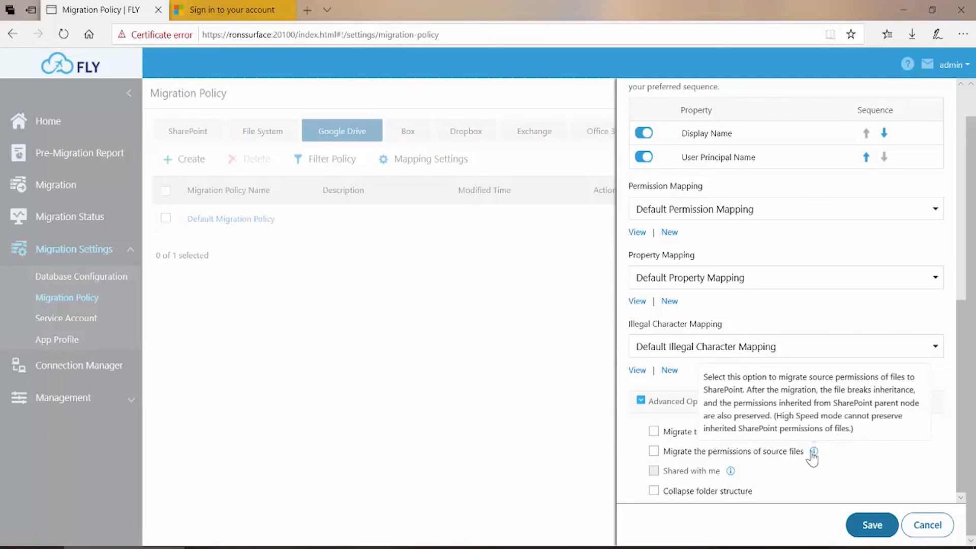
{"action": "mouse_move", "coordinate": [729, 470]}
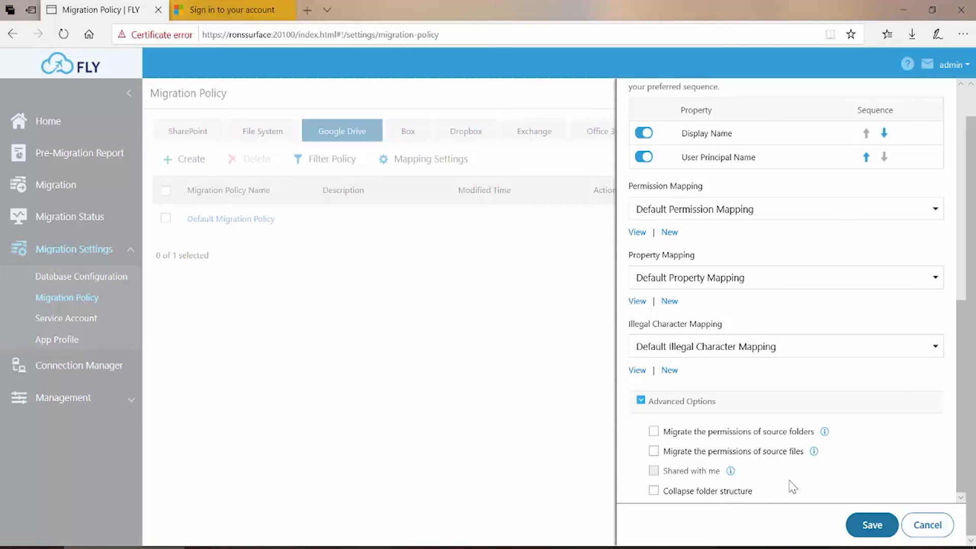
Step: Review the settings of the User GDrive Migration policy and save it
{"action": "scroll", "coordinate": [823, 309], "scroll_direction": "up", "scroll_amount": 10}
{"action": "scroll", "coordinate": [823, 310], "scroll_direction": "up", "scroll_amount": 1}
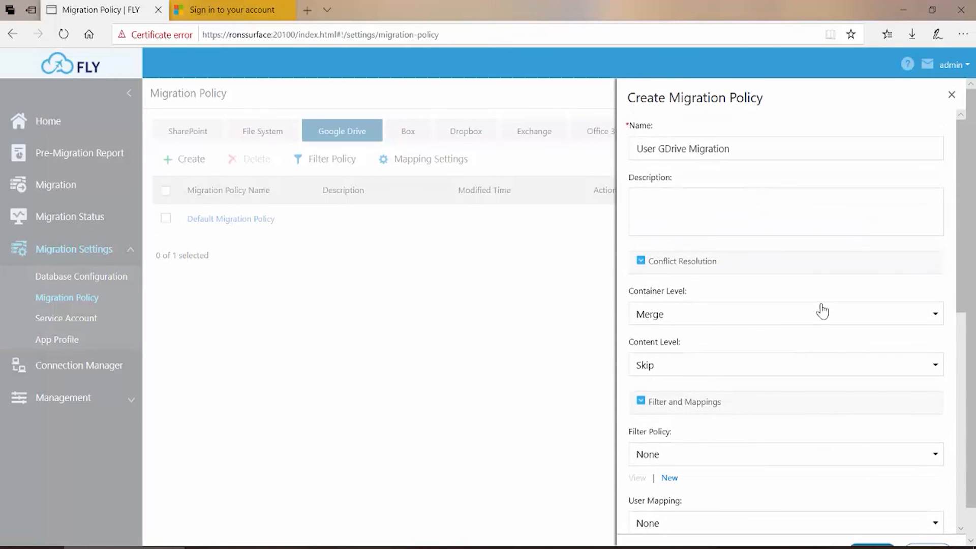
{"action": "scroll", "coordinate": [821, 309], "scroll_direction": "down", "scroll_amount": 10}
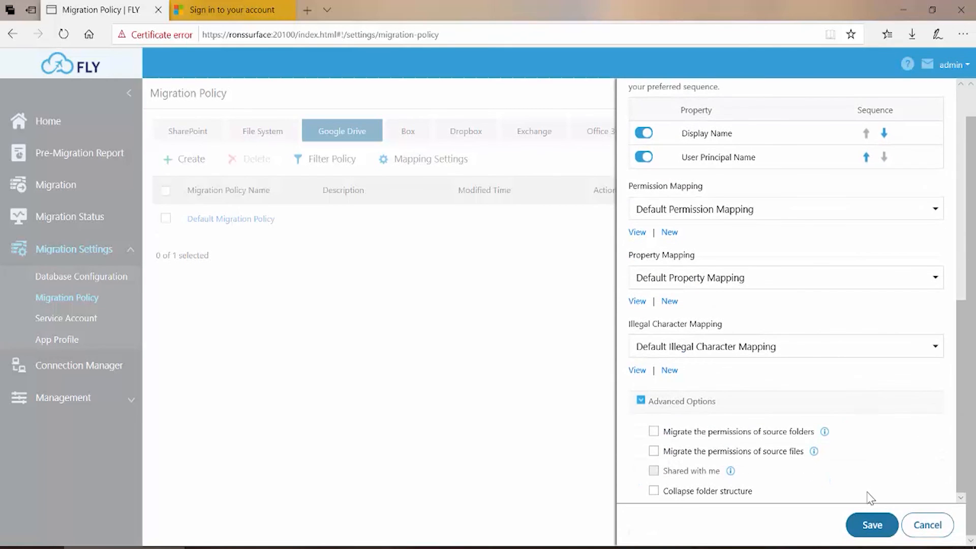
{"action": "left_click", "coordinate": [871, 526]}
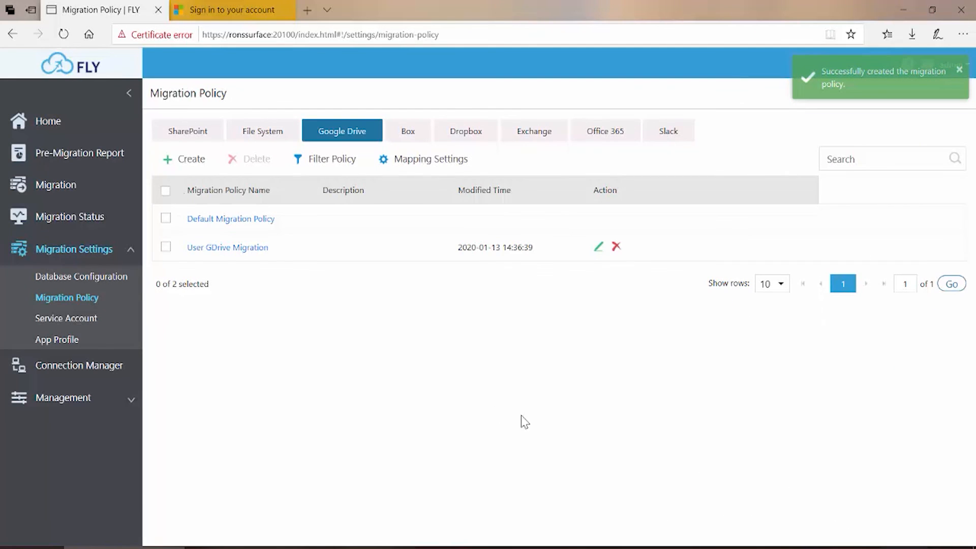